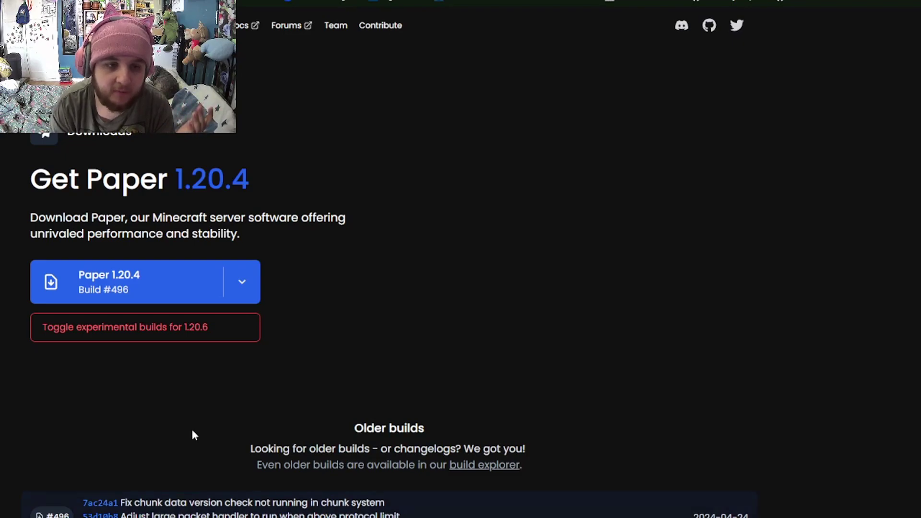
Show experimental 1.20.6 builds and download Paper 1.20.6 build #60
{"action": "left_click", "coordinate": [173, 330]}
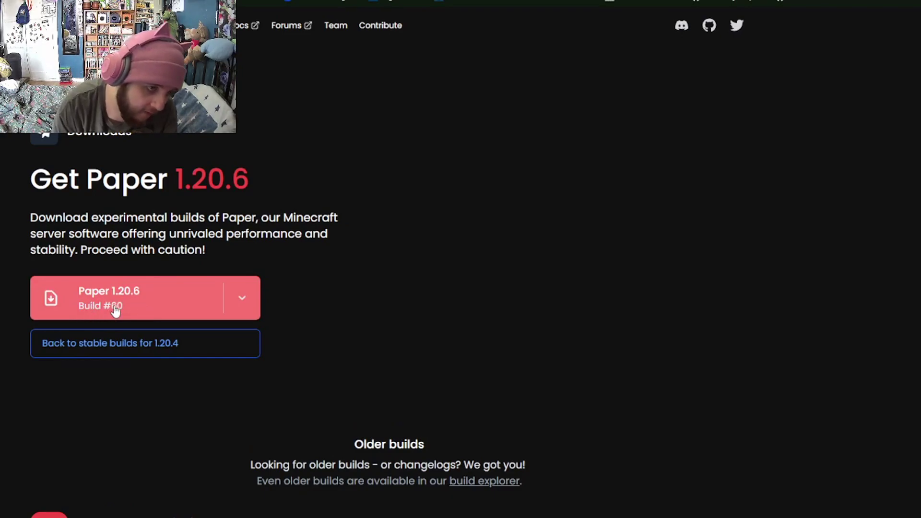
{"action": "scroll", "coordinate": [766, 470], "scroll_direction": "down", "scroll_amount": 2}
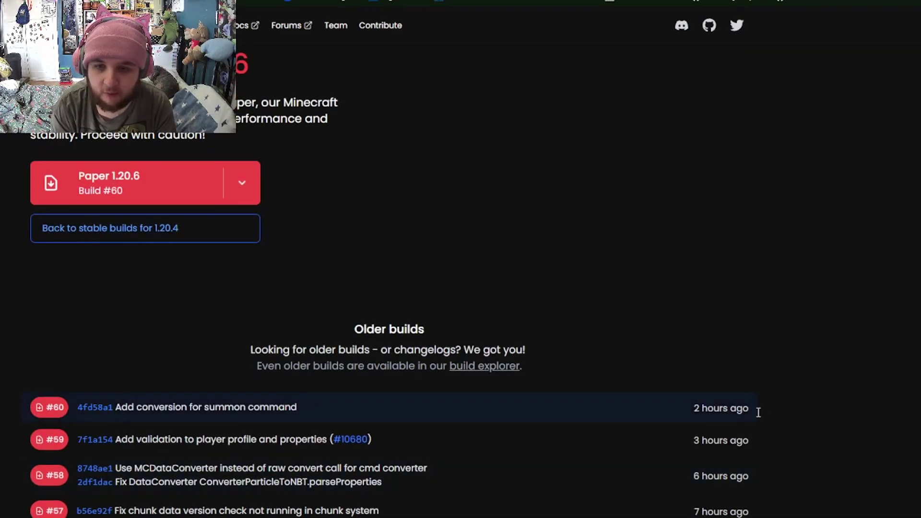
{"action": "scroll", "coordinate": [653, 292], "scroll_direction": "up", "scroll_amount": 2}
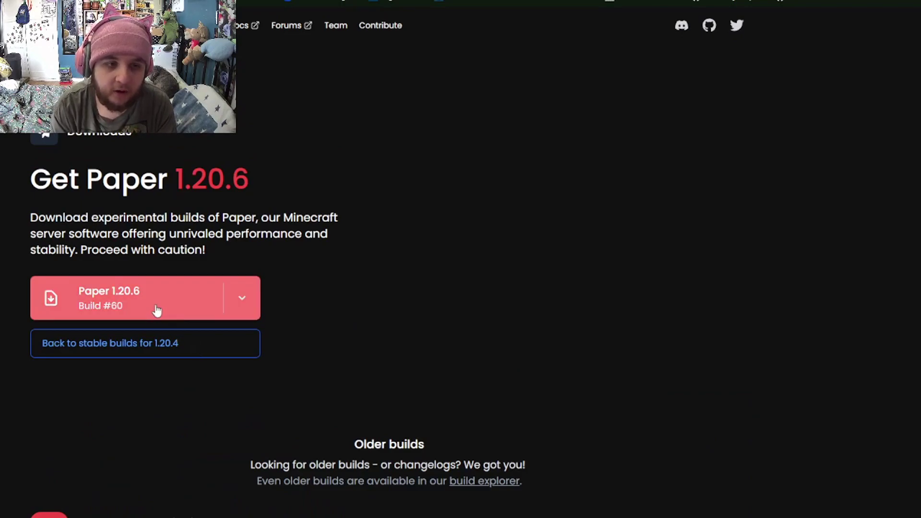
{"action": "left_click", "coordinate": [157, 310]}
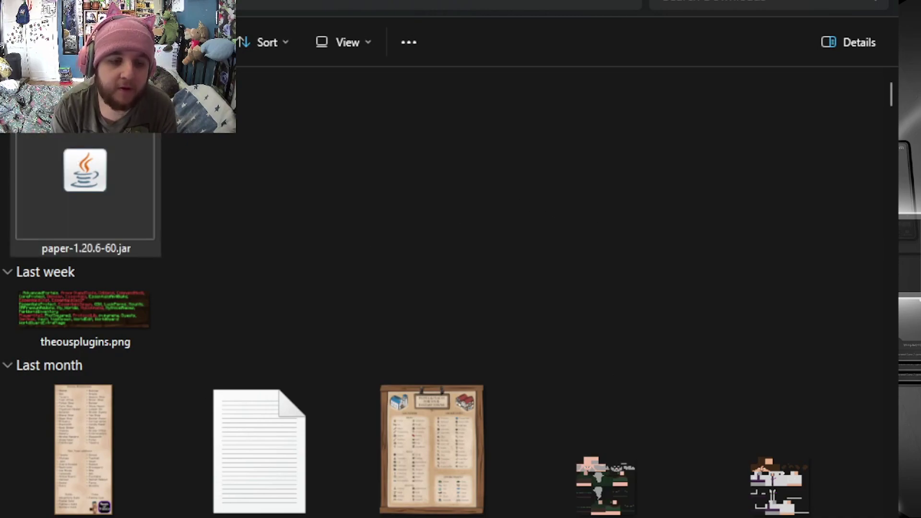
Rename paper-1.20.6-60.jar to custom.jar in Downloads, then switch to the hosting panel
{"action": "key", "text": "F2"}
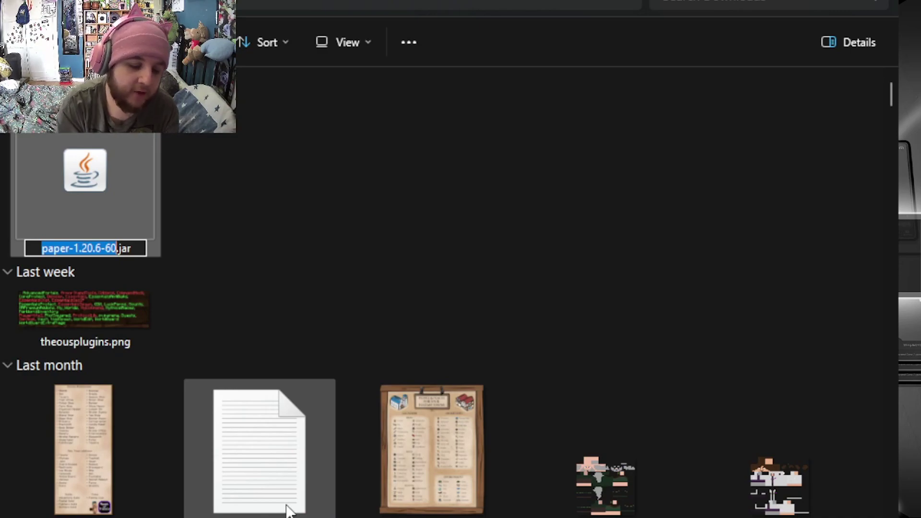
{"action": "type", "text": "custom"}
{"action": "left_click", "coordinate": [314, 202]}
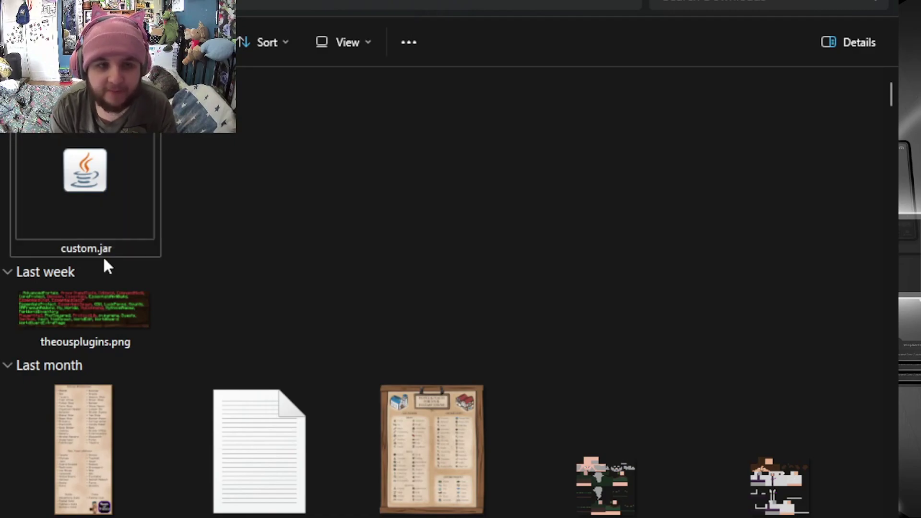
{"action": "double_click", "coordinate": [85, 169]}
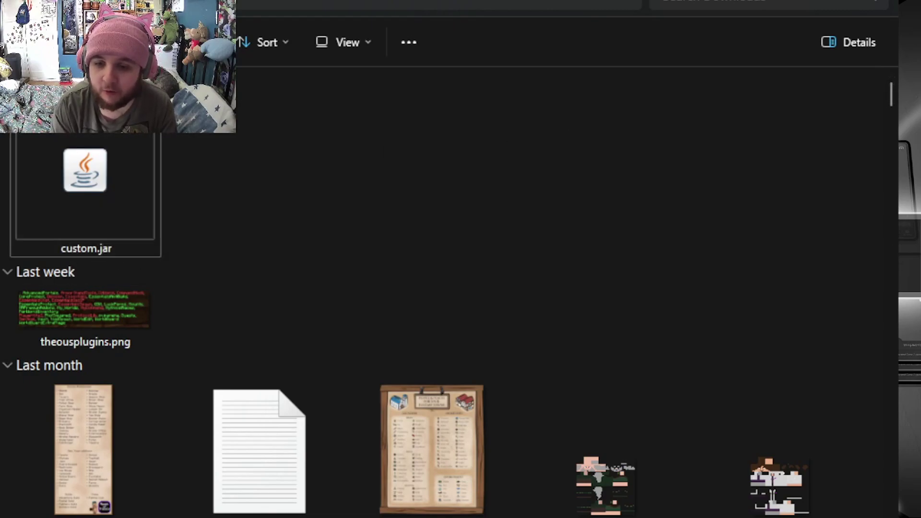
{"action": "key", "text": "alt+Tab"}
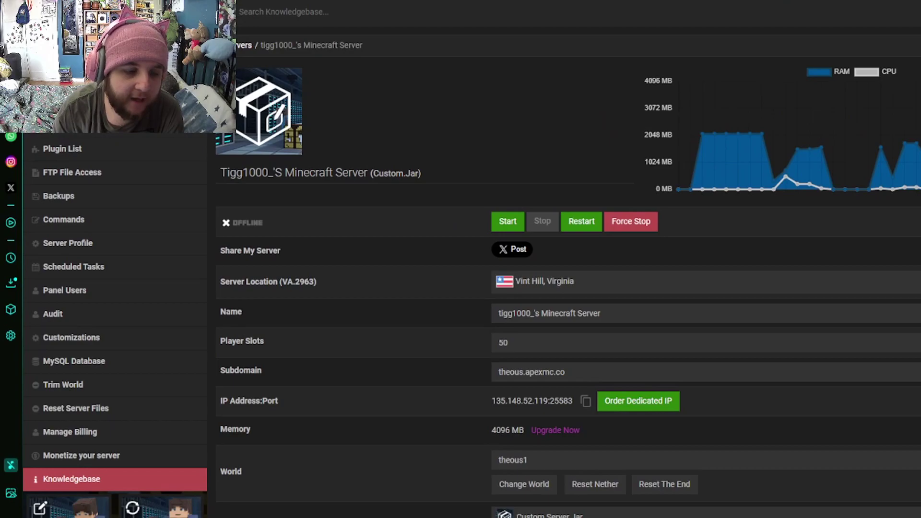
Go to FTP File Access and open the jar folder of seven JARs
{"action": "left_click", "coordinate": [117, 173]}
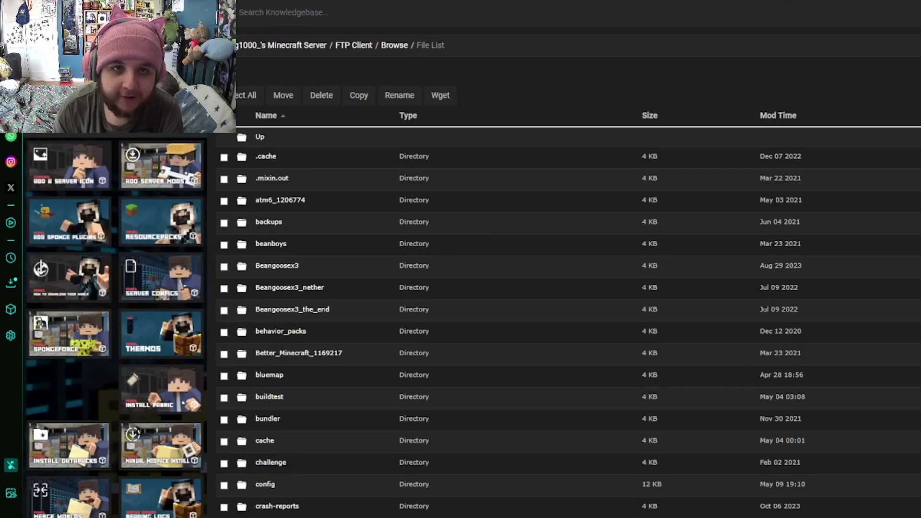
{"action": "scroll", "coordinate": [395, 441], "scroll_direction": "down", "scroll_amount": 3}
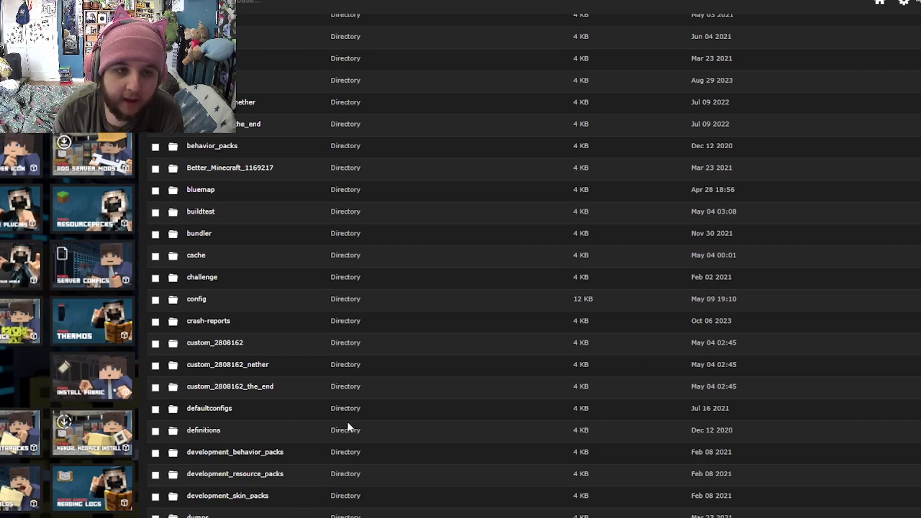
{"action": "scroll", "coordinate": [348, 423], "scroll_direction": "up", "scroll_amount": 3}
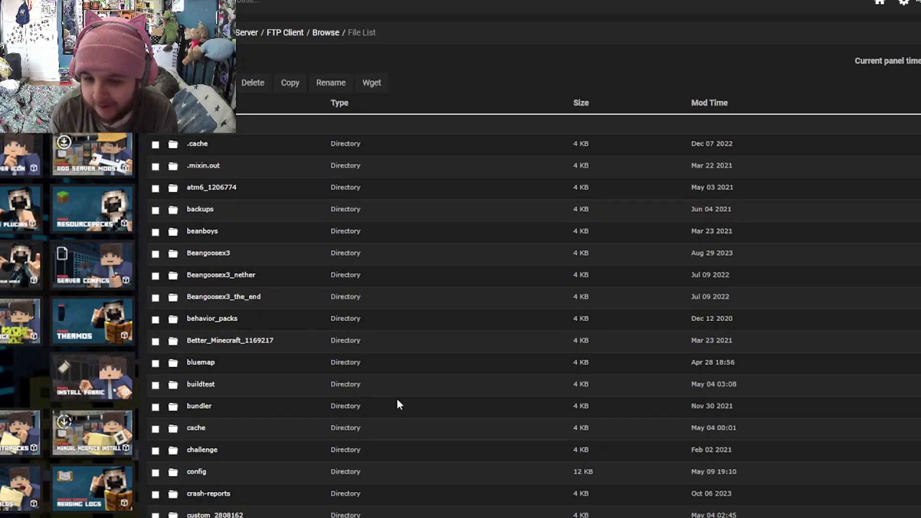
{"action": "scroll", "coordinate": [445, 394], "scroll_direction": "down", "scroll_amount": 2}
{"action": "scroll", "coordinate": [446, 394], "scroll_direction": "up", "scroll_amount": 2}
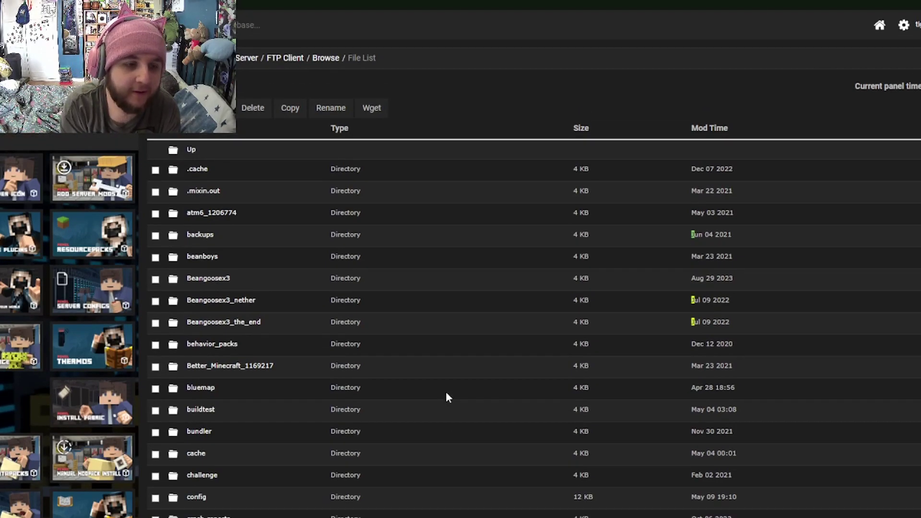
{"action": "scroll", "coordinate": [446, 396], "scroll_direction": "down", "scroll_amount": 6}
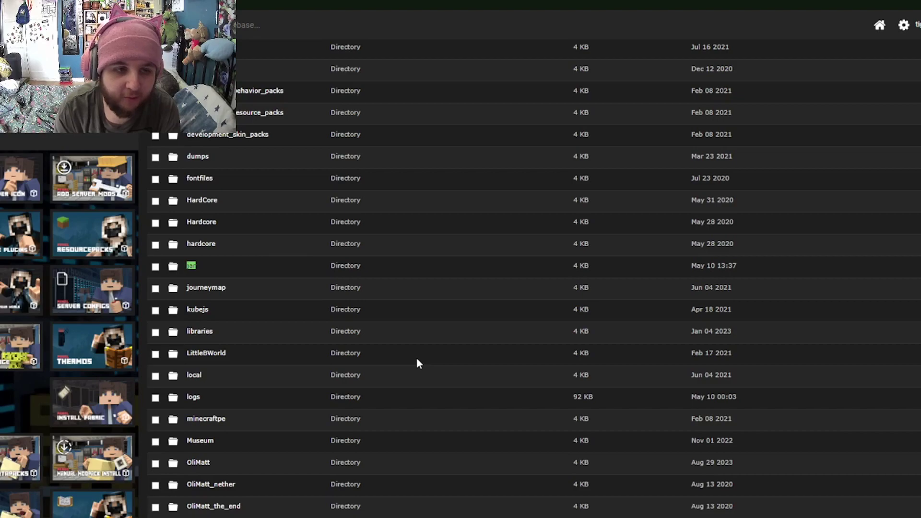
{"action": "left_click", "coordinate": [192, 267]}
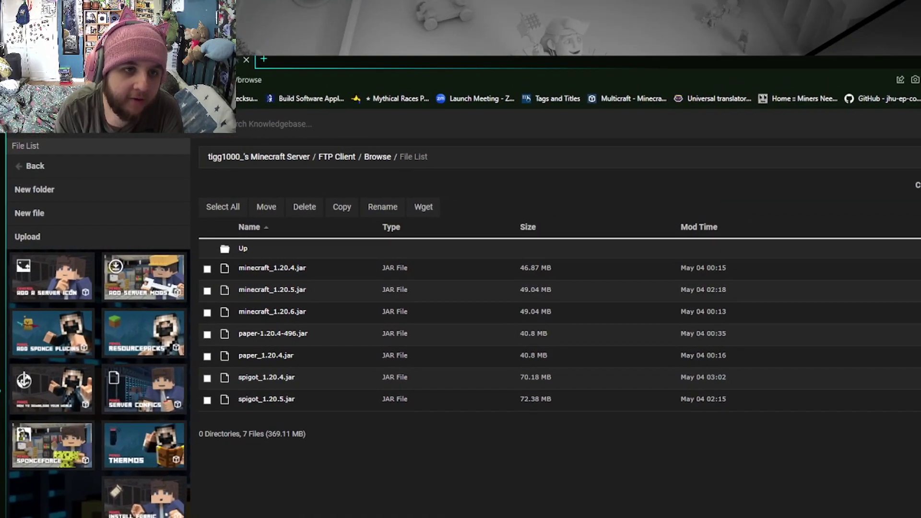
Upload custom.jar (43.51 MB) and return to the eight-file jar listing
{"action": "left_click", "coordinate": [108, 244]}
{"action": "left_click", "coordinate": [767, 450]}
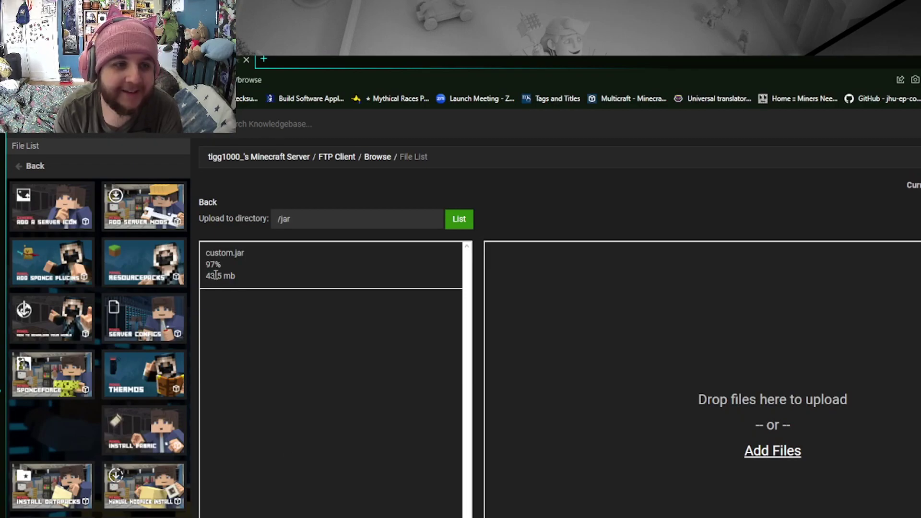
{"action": "left_click", "coordinate": [206, 202]}
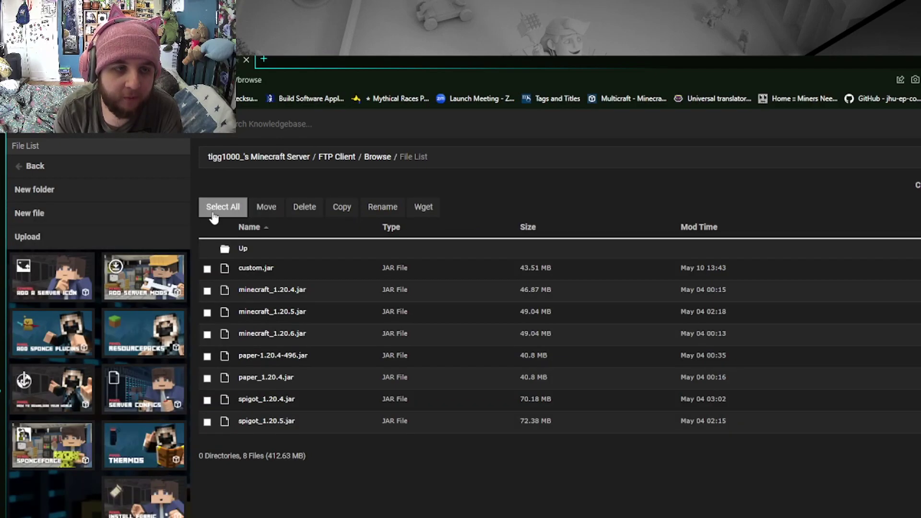
On the server overview, set Game File to Custom Server Jar and choose Use Existing World
{"action": "left_click", "coordinate": [255, 268]}
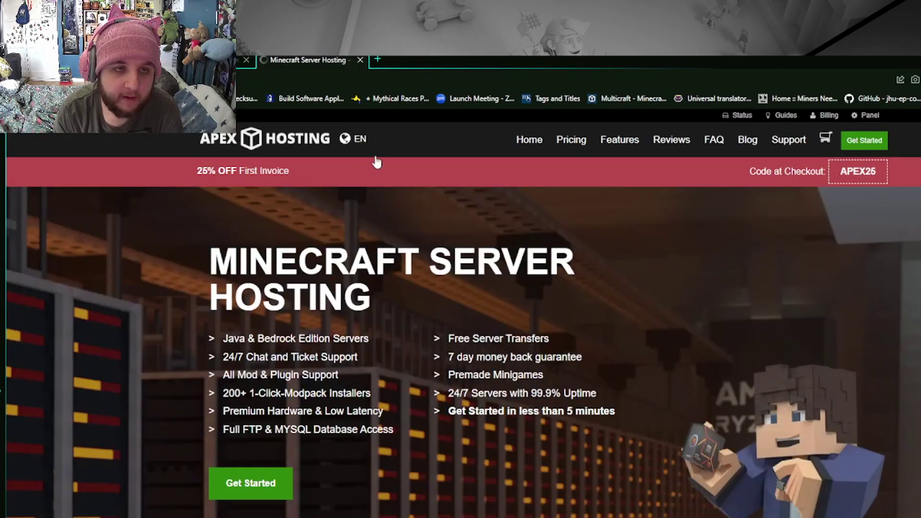
{"action": "scroll", "coordinate": [556, 473], "scroll_direction": "down", "scroll_amount": 2}
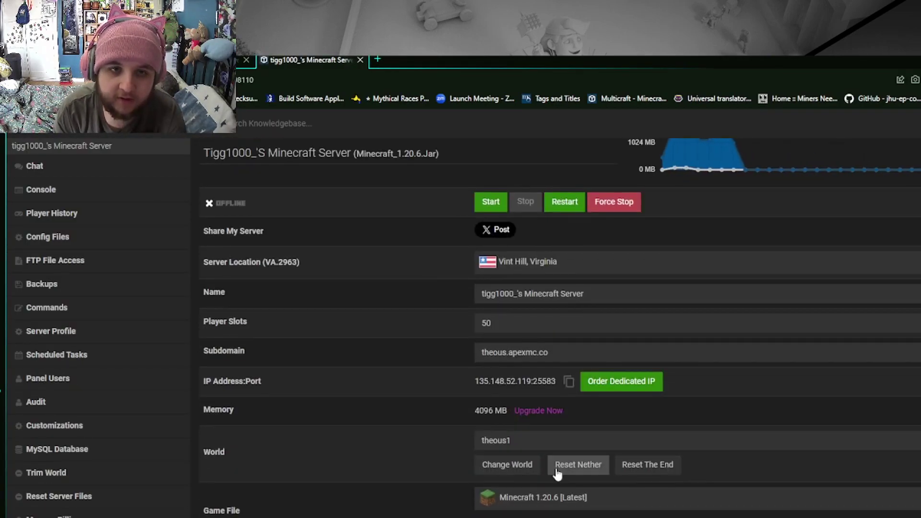
{"action": "scroll", "coordinate": [561, 473], "scroll_direction": "down", "scroll_amount": 1}
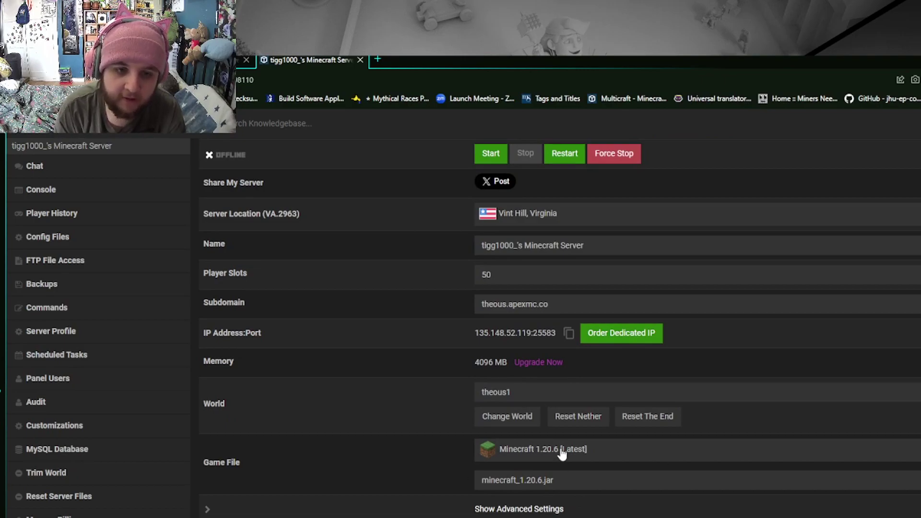
{"action": "left_click", "coordinate": [560, 451]}
{"action": "type", "text": "custom"}
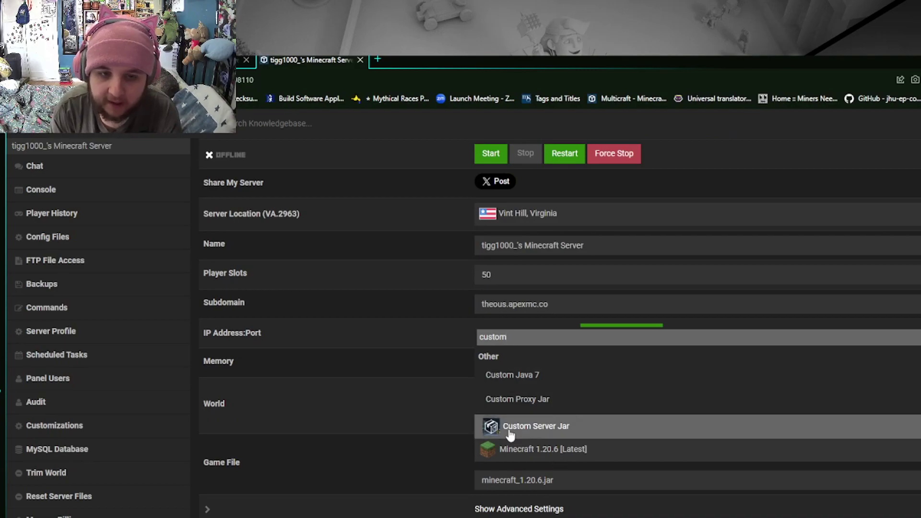
{"action": "left_click", "coordinate": [617, 430]}
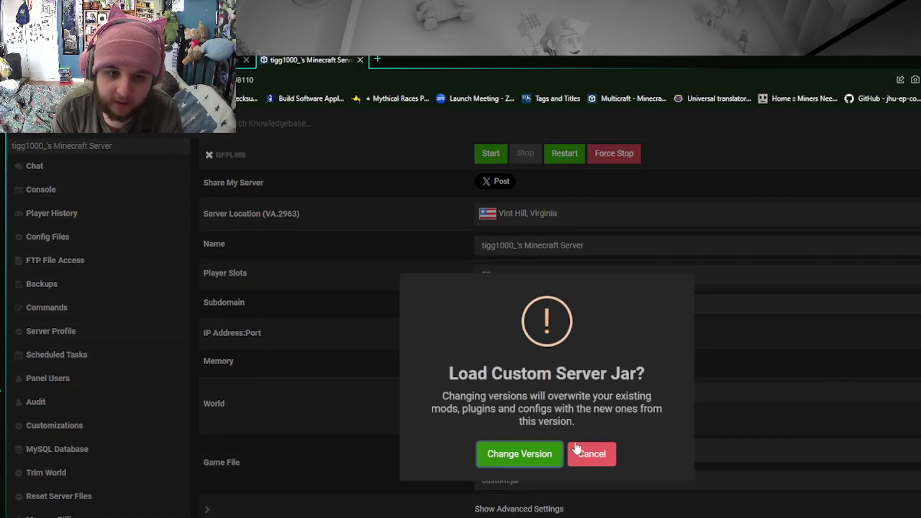
{"action": "left_click", "coordinate": [522, 454]}
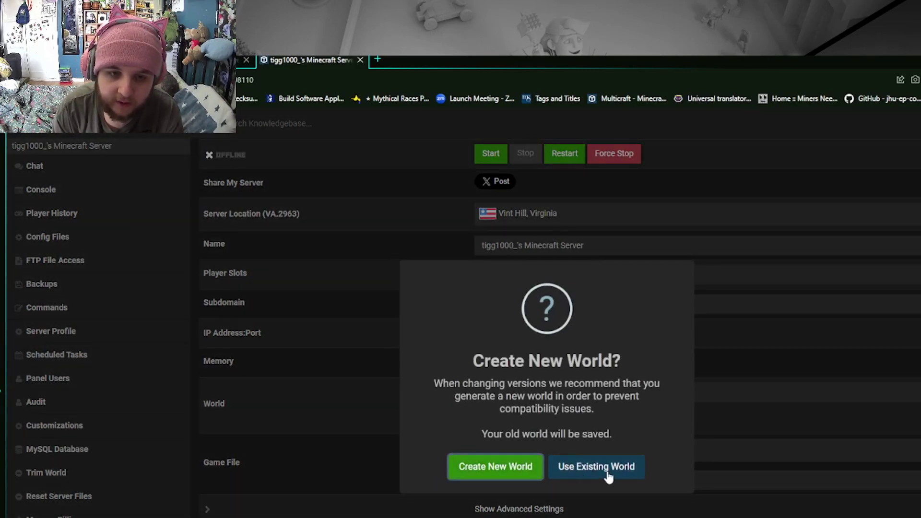
{"action": "left_click", "coordinate": [607, 471]}
{"action": "left_click", "coordinate": [601, 462]}
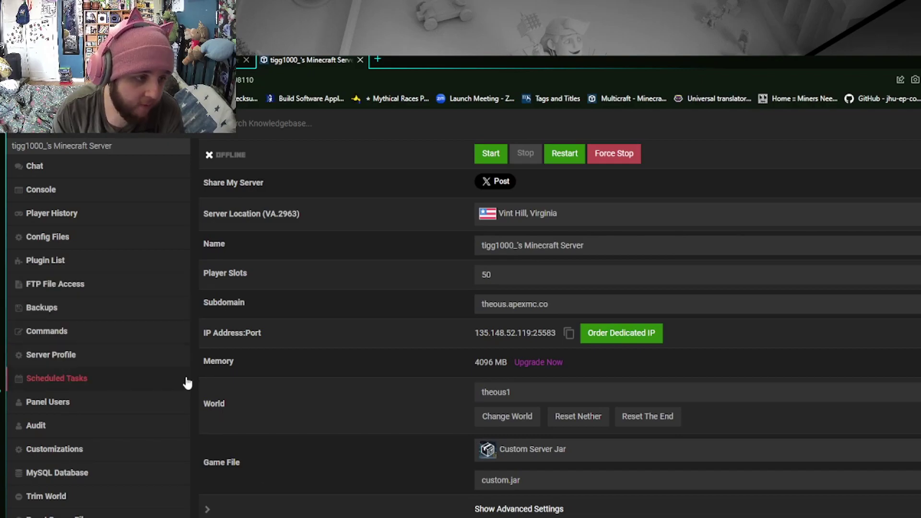
In Customizations, set Java Version to Java 21 and go back to the dashboard
{"action": "left_click", "coordinate": [136, 448]}
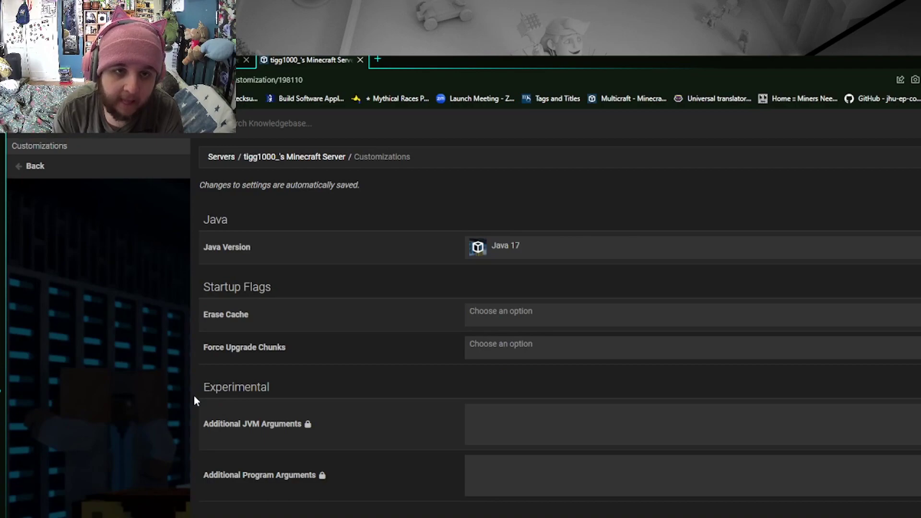
{"action": "left_click", "coordinate": [501, 263]}
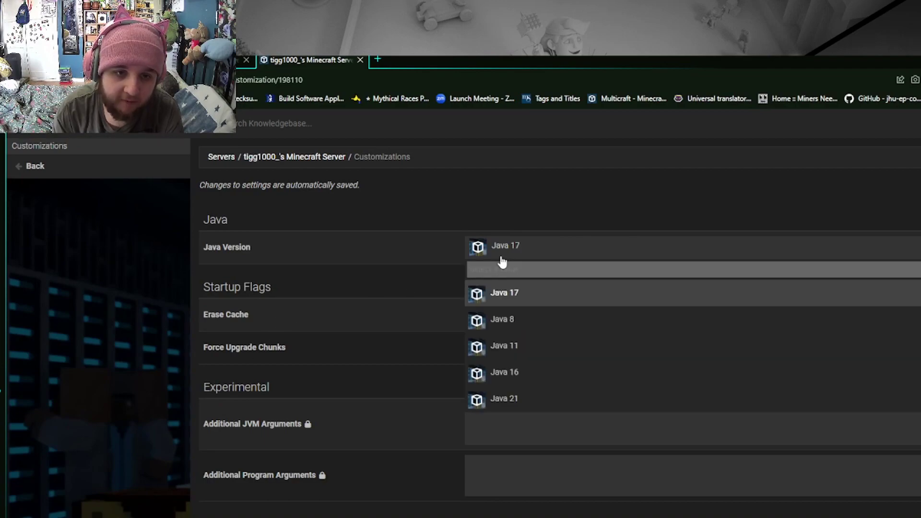
{"action": "left_click", "coordinate": [501, 263]}
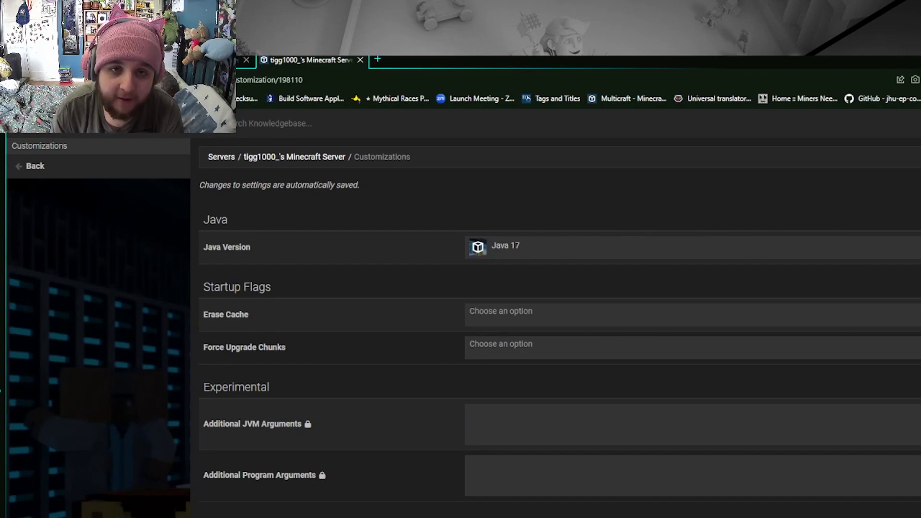
{"action": "left_click", "coordinate": [586, 250]}
{"action": "left_click", "coordinate": [588, 249]}
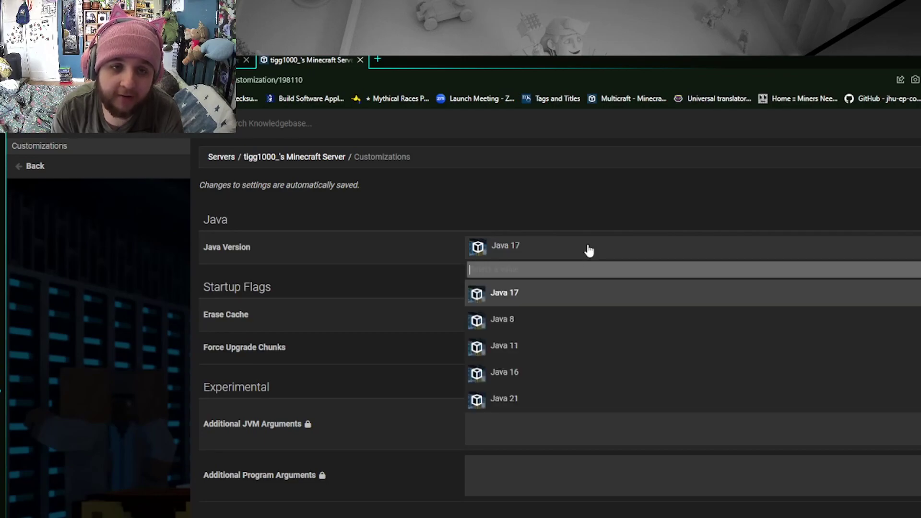
{"action": "left_click", "coordinate": [555, 404]}
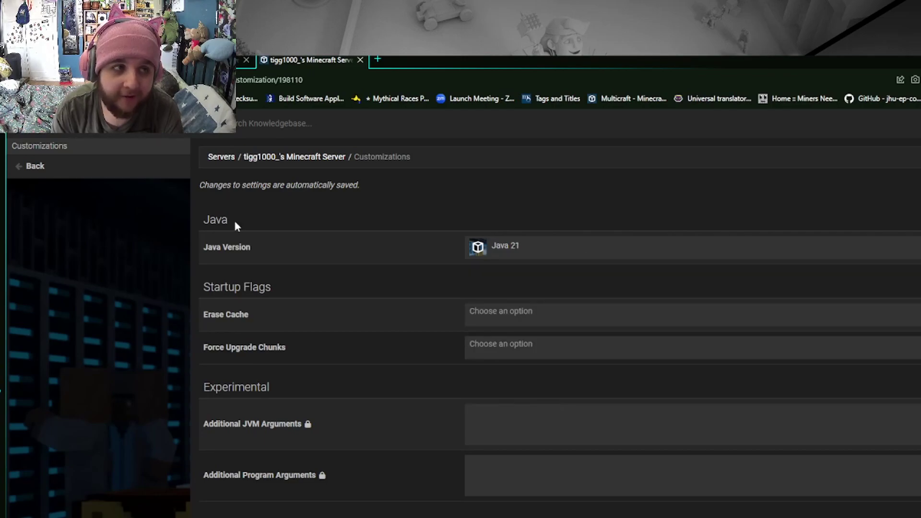
{"action": "left_click", "coordinate": [144, 165]}
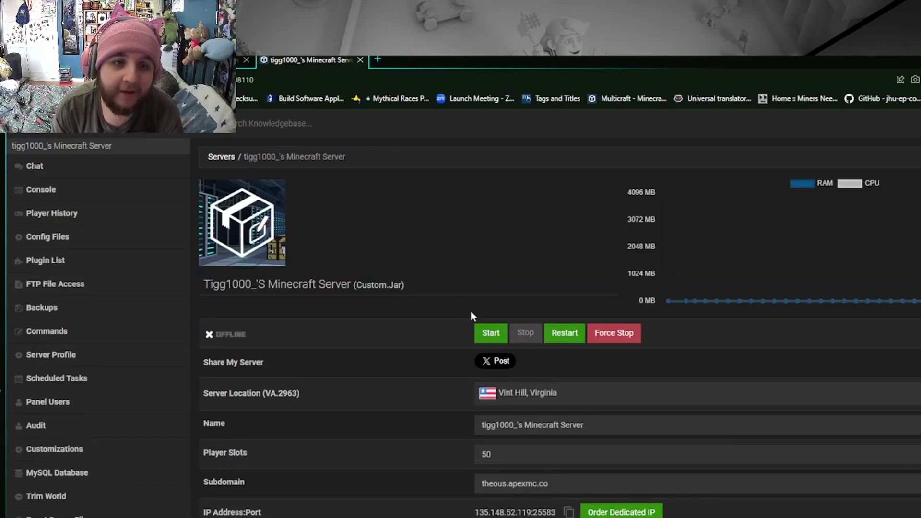
{"action": "left_click", "coordinate": [496, 337]}
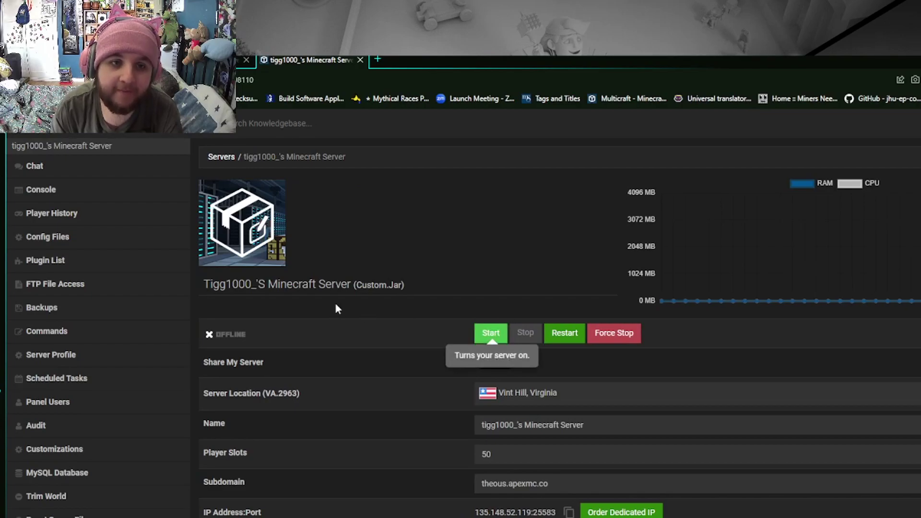